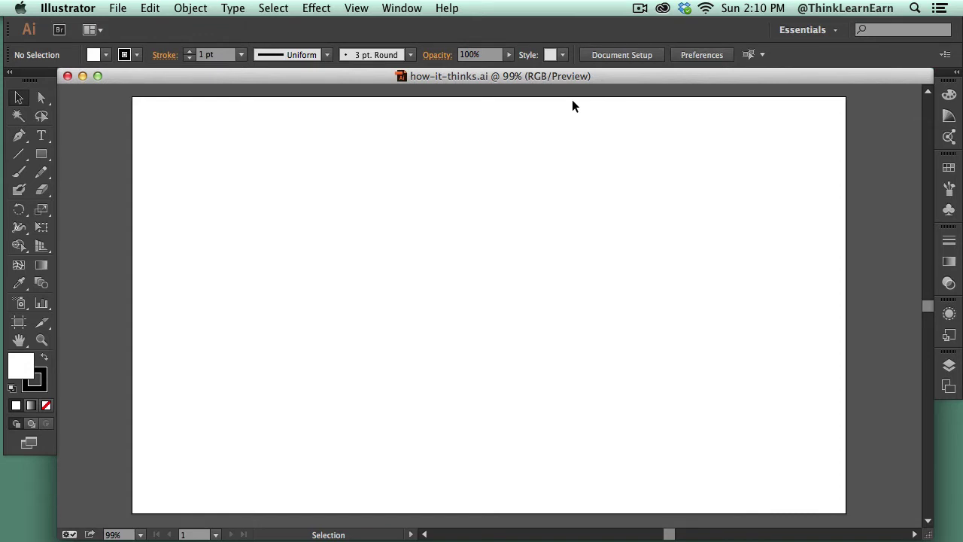
# Show the rulers around the document.
pyautogui.press('a')
pyautogui.press('super+r')
pyautogui.press('v')
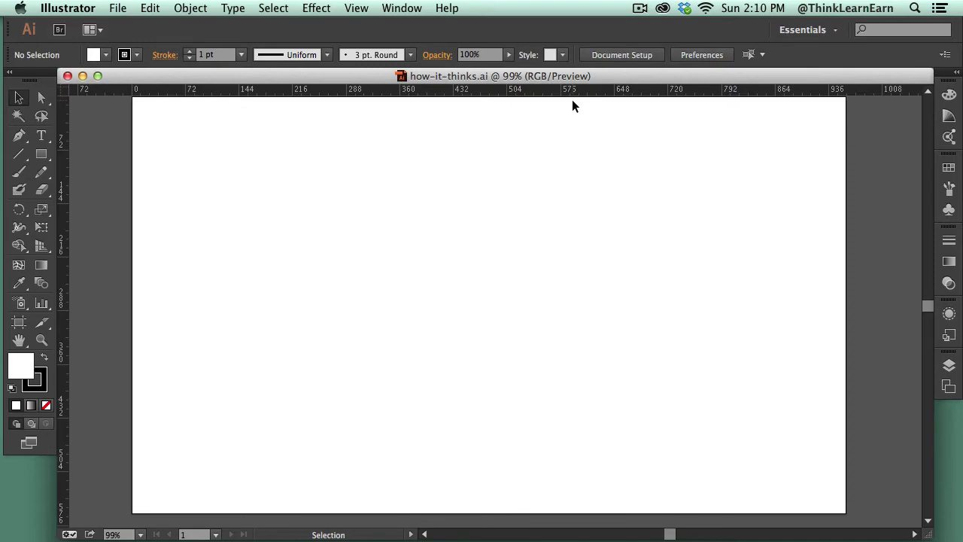
pyautogui.click(366, 7)
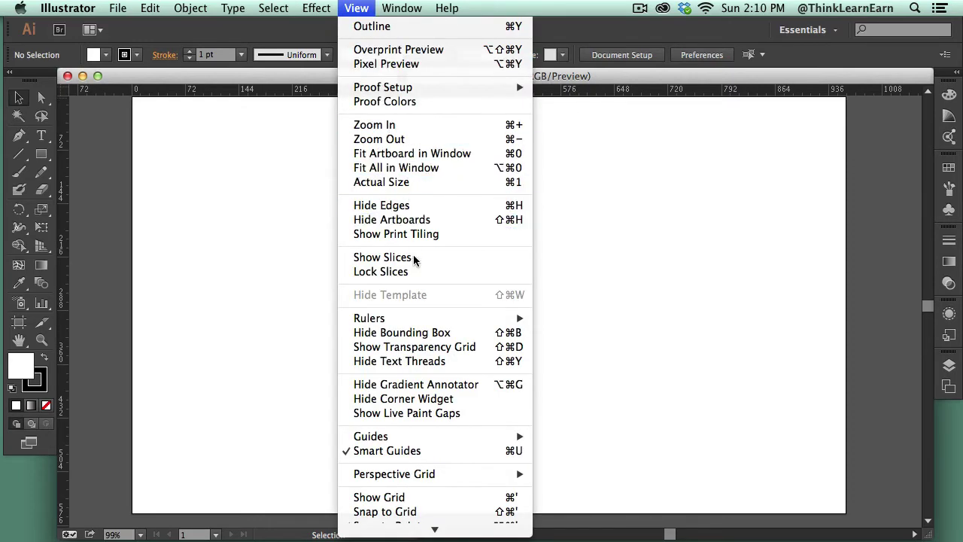
pyautogui.click(367, 7)
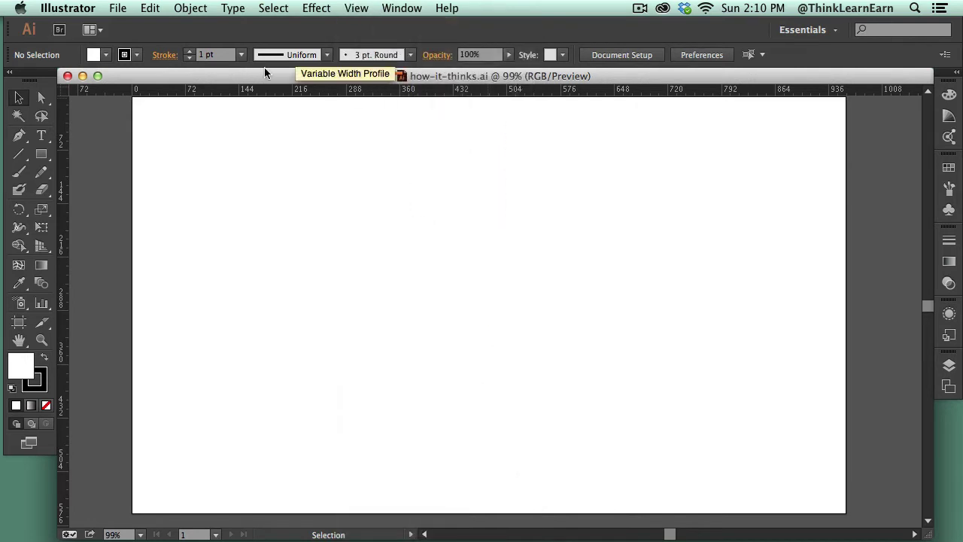
# Place a vertical guide at about 500 px and a horizontal guide at about 272 px on the artboard, and save the document.
pyautogui.moveTo(64, 241); pyautogui.dragTo(505, 247)
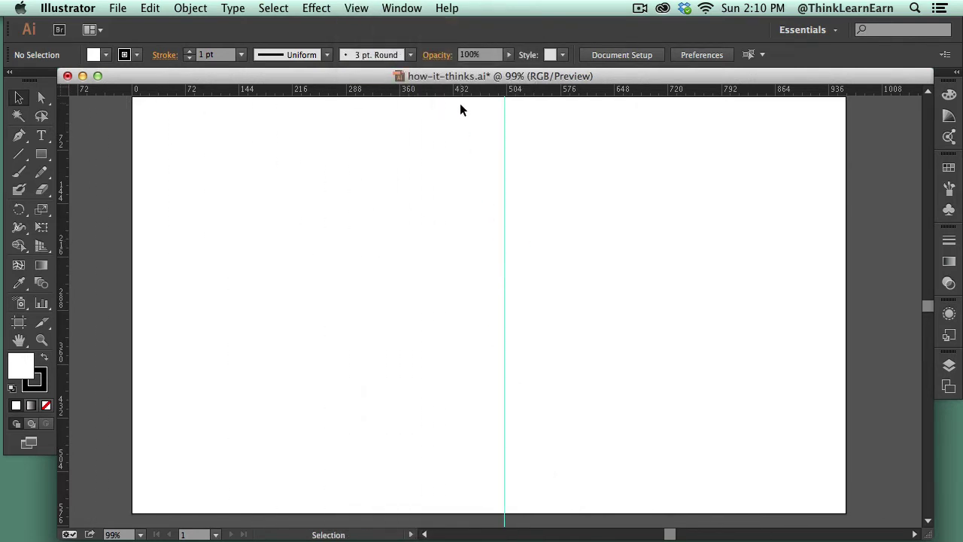
pyautogui.moveTo(463, 90); pyautogui.dragTo(496, 300)
pyautogui.press('a')
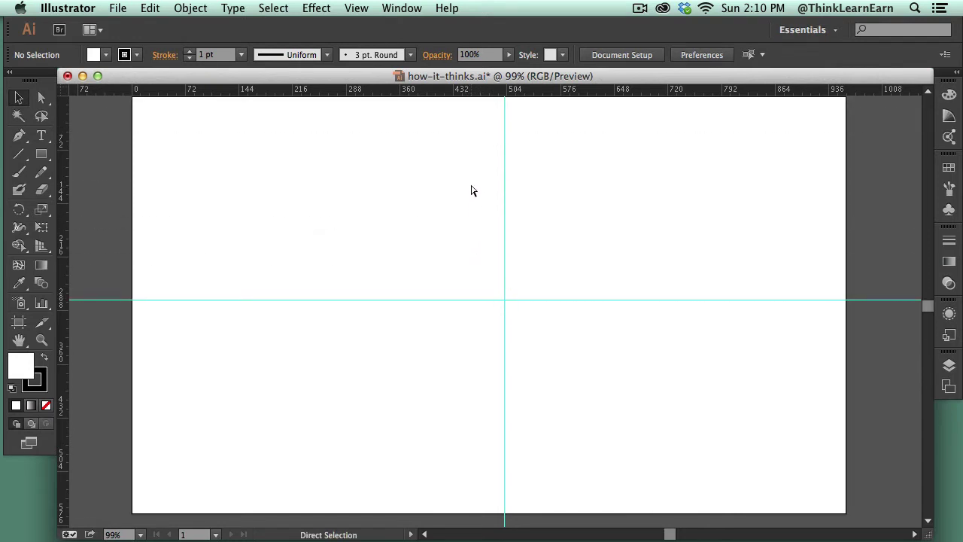
pyautogui.press('super+s')
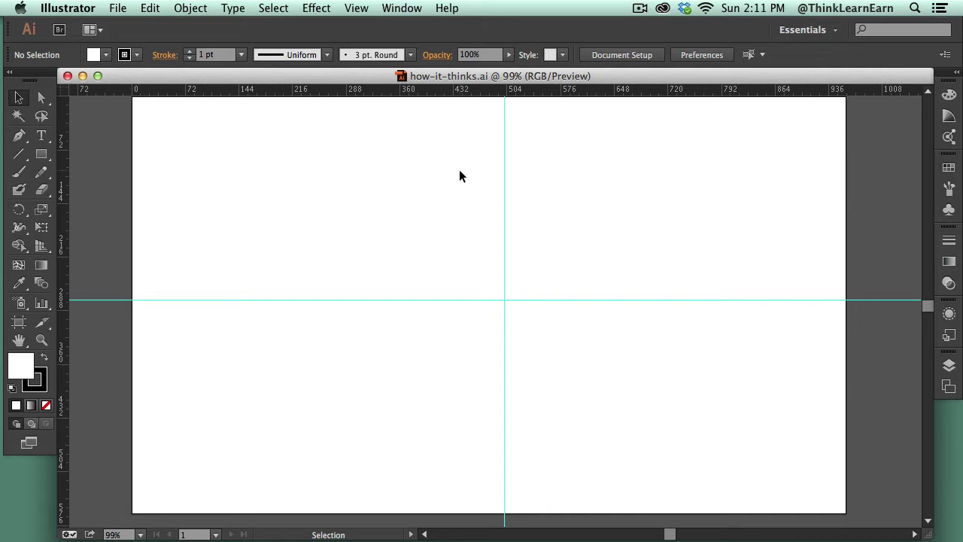
# Draw a tall, narrow ellipse about 75 px wide and 222 px tall, centred on the intersection of the guides.
pyautogui.press('a')
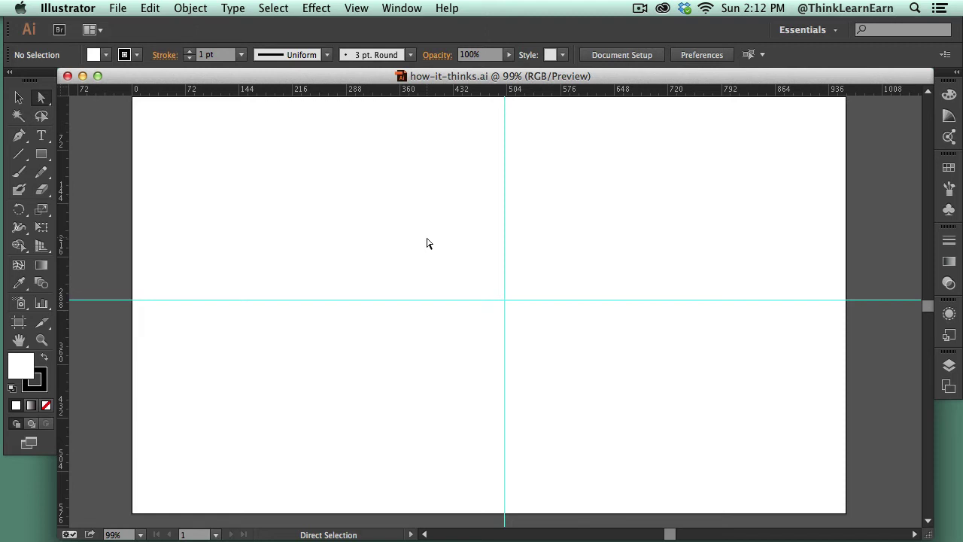
pyautogui.press('l')
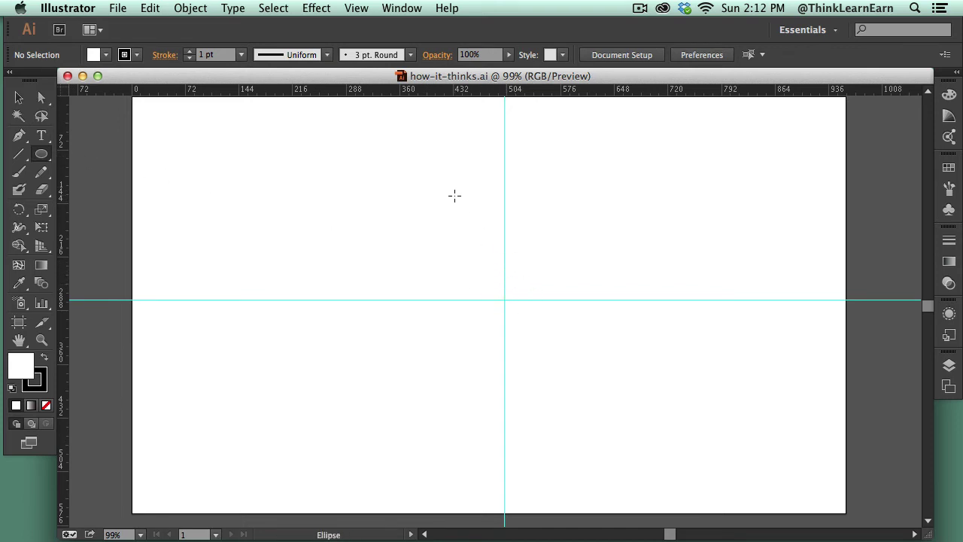
pyautogui.moveTo(455, 196); pyautogui.dragTo(530, 357)
pyautogui.press('super+z')
pyautogui.moveTo(504, 299); pyautogui.dragTo(532, 383)
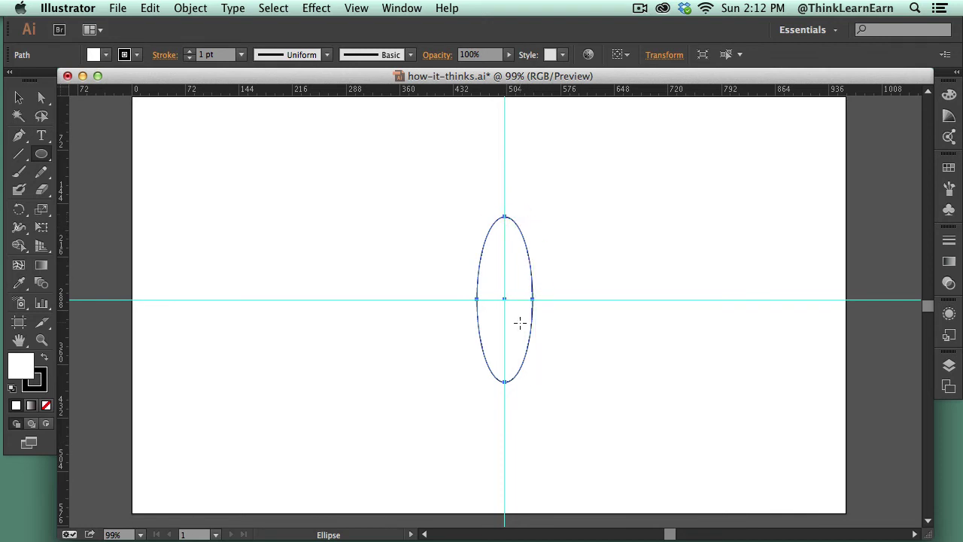
# Fill the ellipse with the orange swatch, and keep the Essentials workspace selected.
pyautogui.click(24, 368)
pyautogui.click(949, 167)
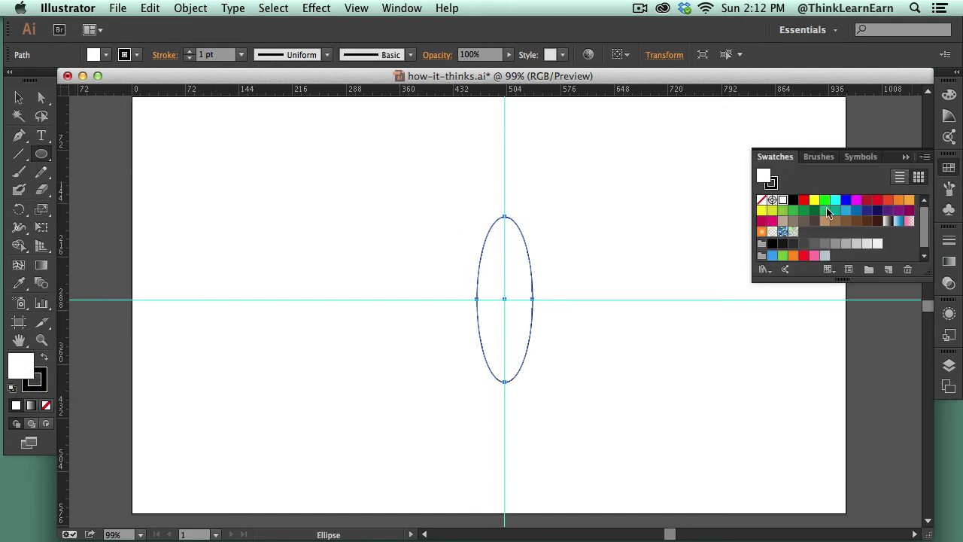
pyautogui.click(792, 256)
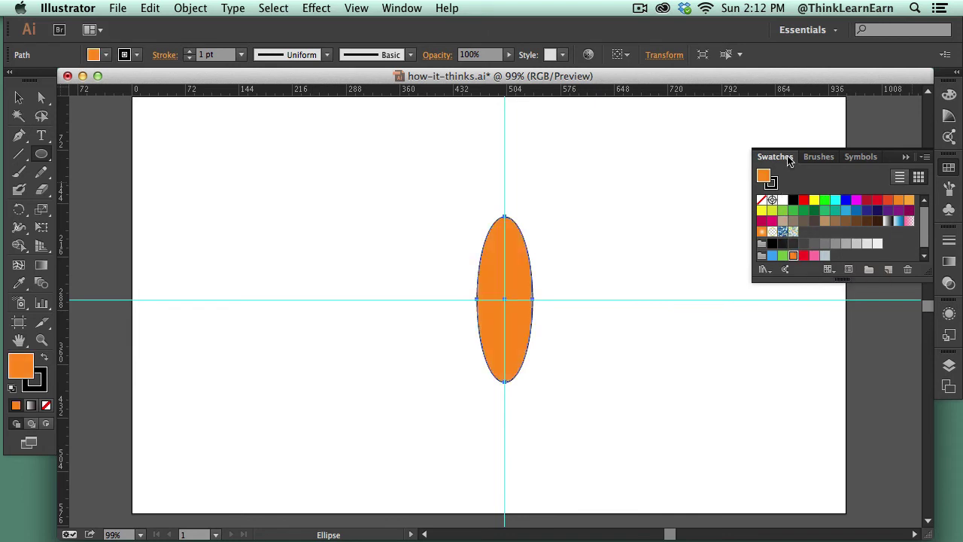
pyautogui.click(834, 32)
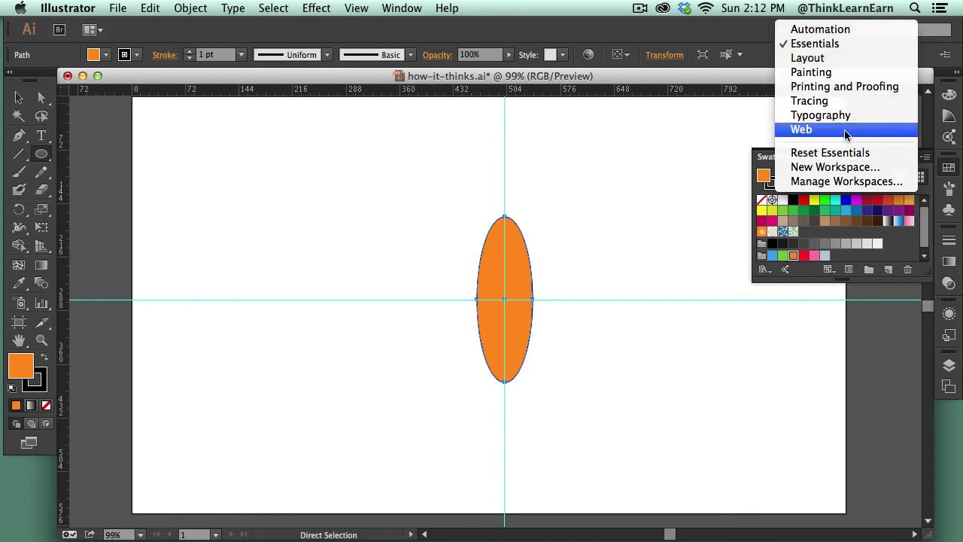
pyautogui.click(830, 45)
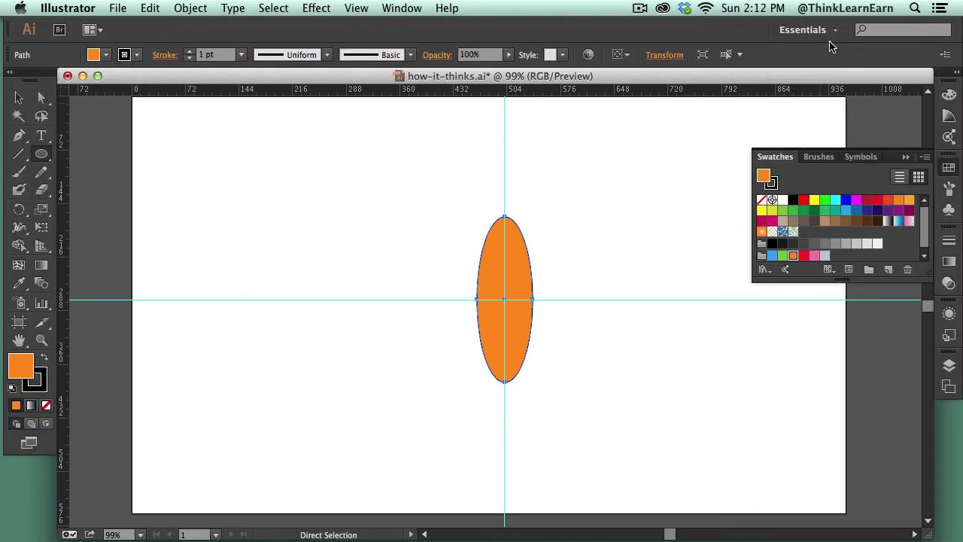
# Set the ellipse's stroke to none, make the fill the active colour attribute, and save the document.
pyautogui.press('x')
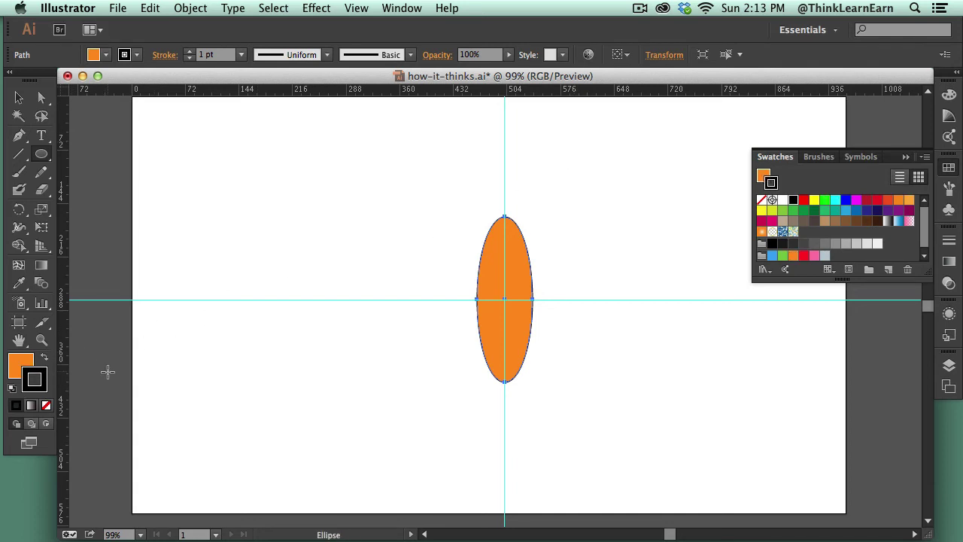
pyautogui.press('x')
pyautogui.press('x')
pyautogui.press('x')
pyautogui.press('x')
pyautogui.press('x')
pyautogui.press('x')
pyautogui.press('x')
pyautogui.press('x')
pyautogui.press('x')
pyautogui.press('x')
pyautogui.press('/')
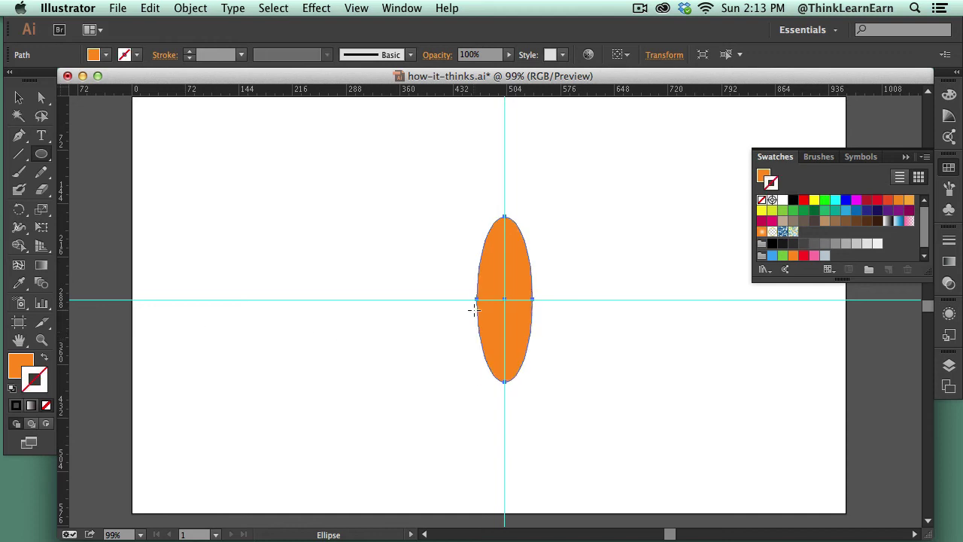
pyautogui.press('x')
pyautogui.press('a')
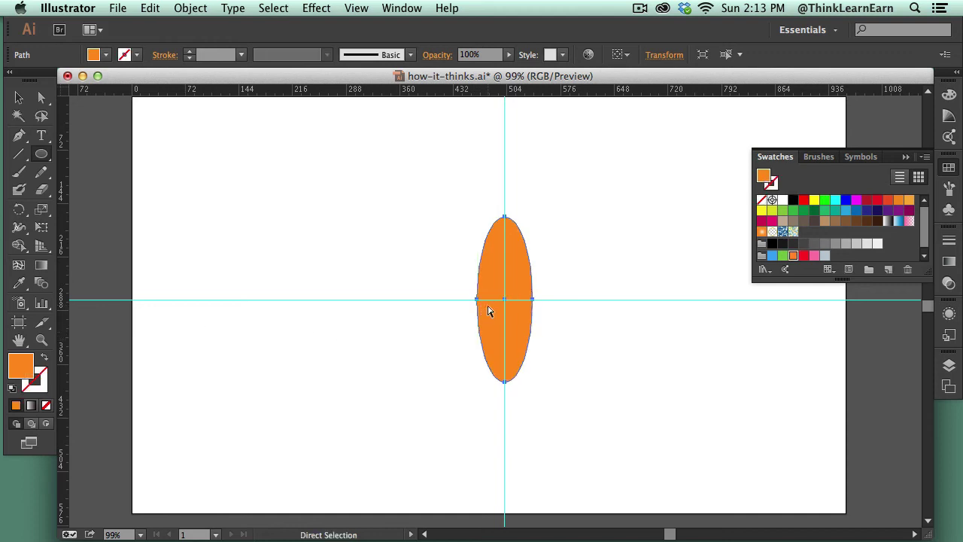
pyautogui.press('super+s')
pyautogui.press('l')
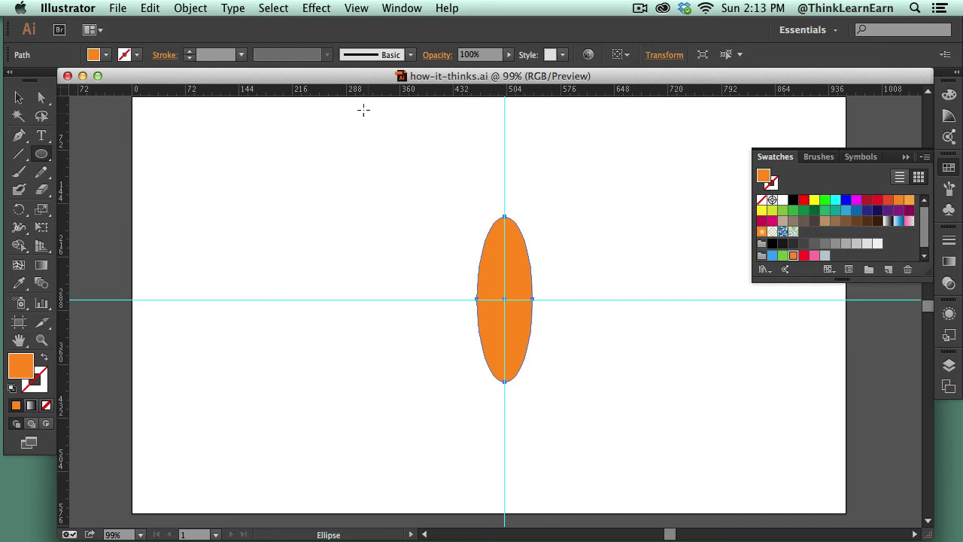
pyautogui.press('a')
pyautogui.click(191, 8)
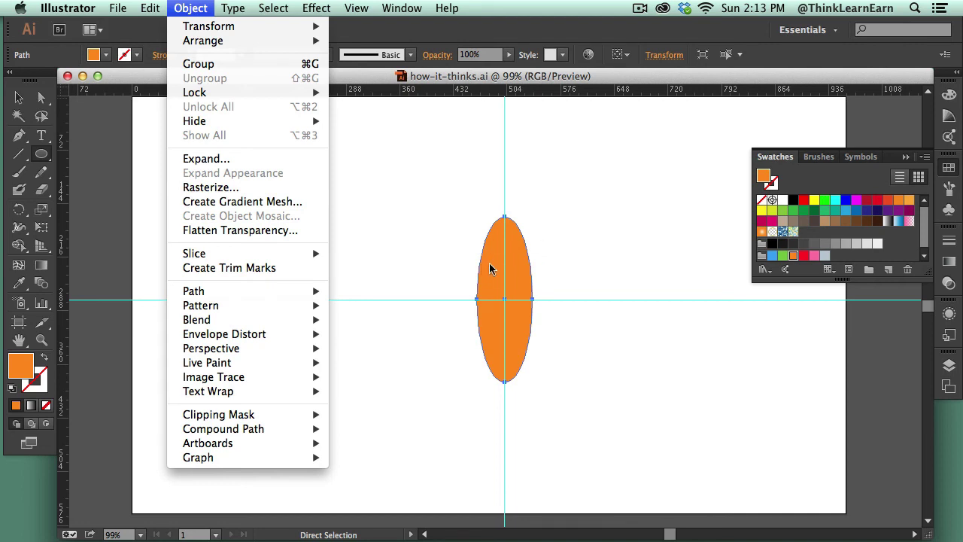
pyautogui.click(447, 207)
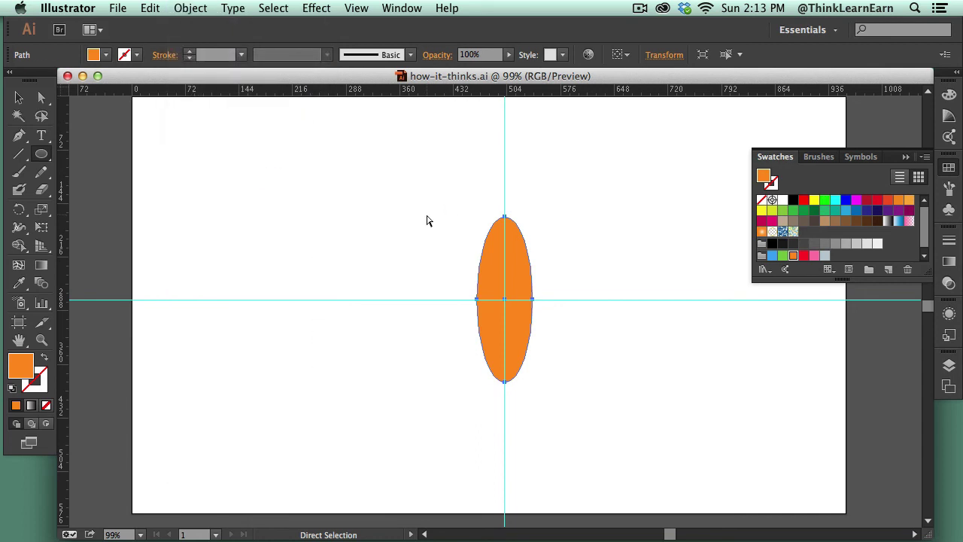
# Deselect the ellipse, and select it again while the Rotate tool is active.
pyautogui.click(427, 219)
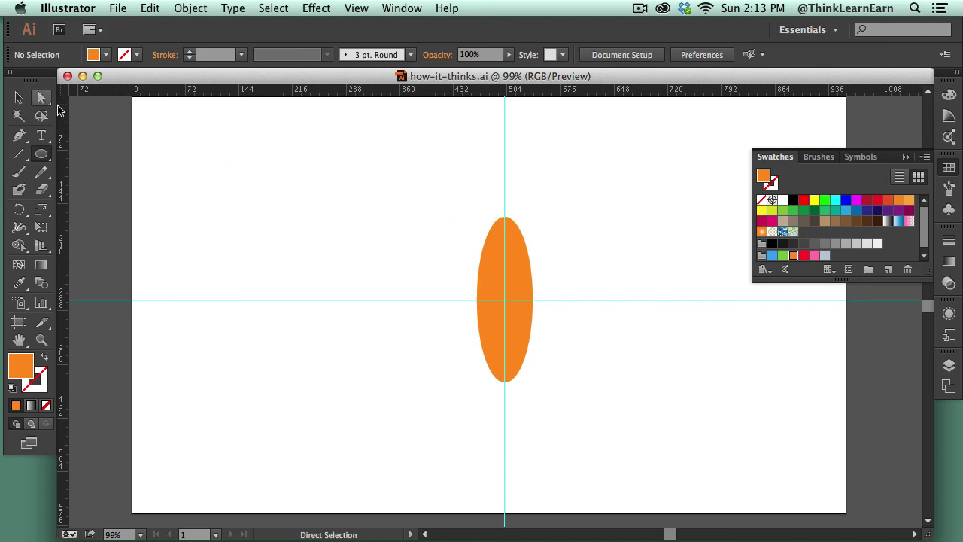
pyautogui.press('super')
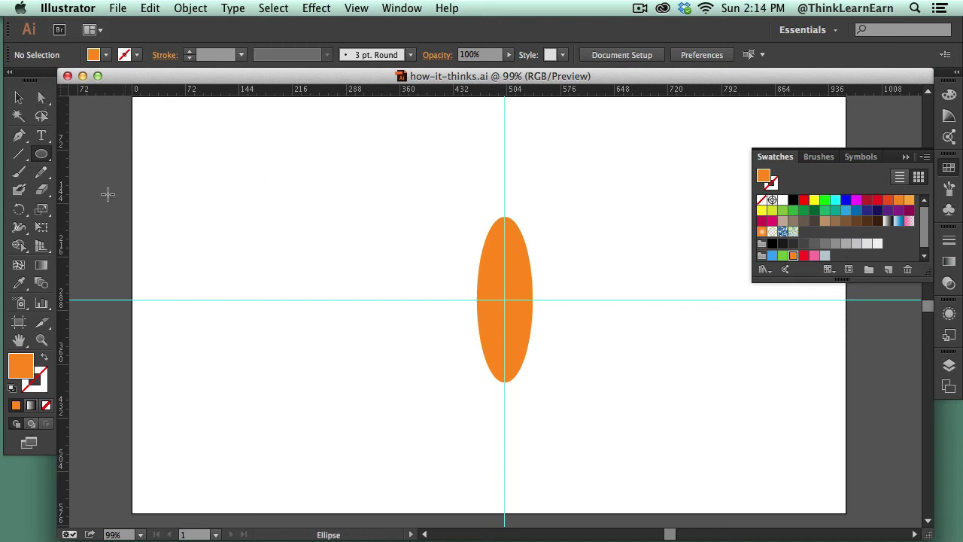
pyautogui.click(19, 172)
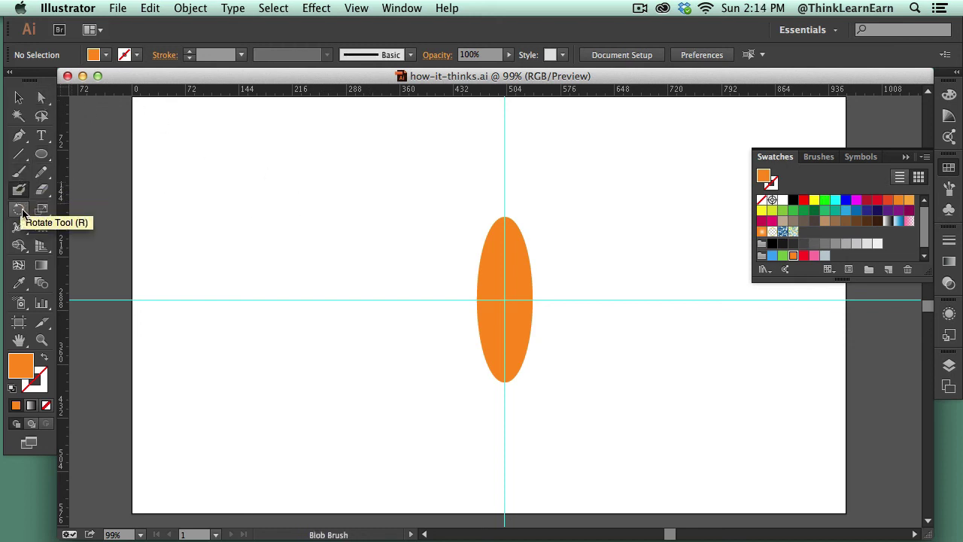
pyautogui.click(19, 209)
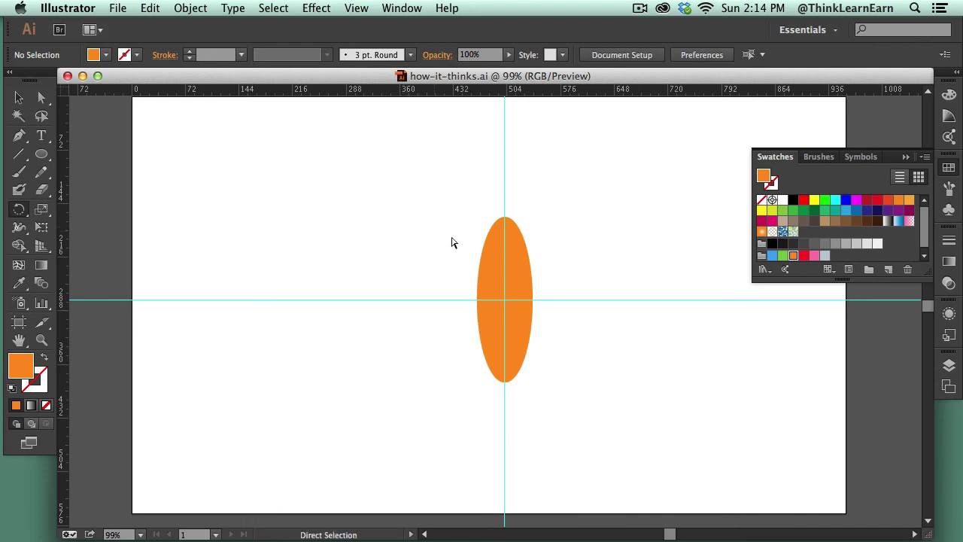
pyautogui.keyDown('super'); pyautogui.click(514, 259); pyautogui.keyUp('super')
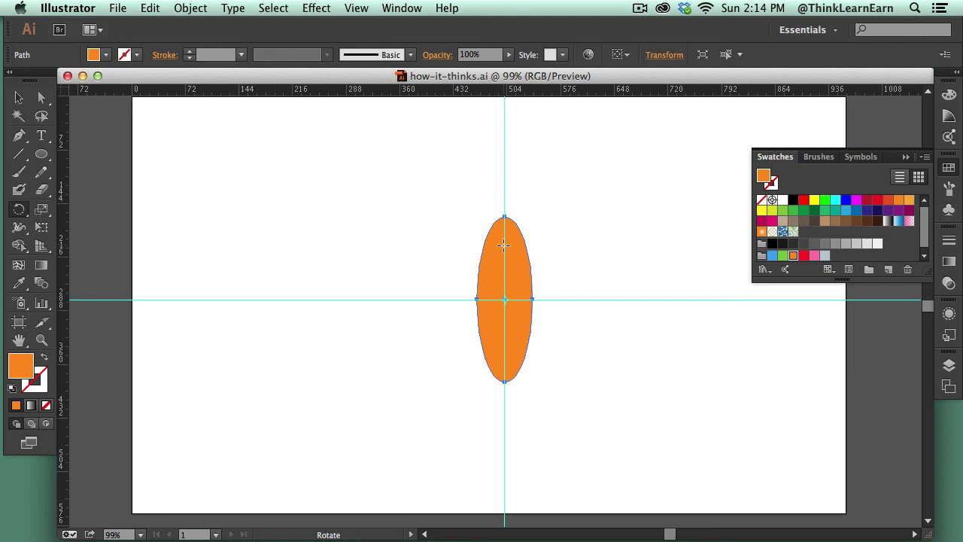
pyautogui.click(43, 100)
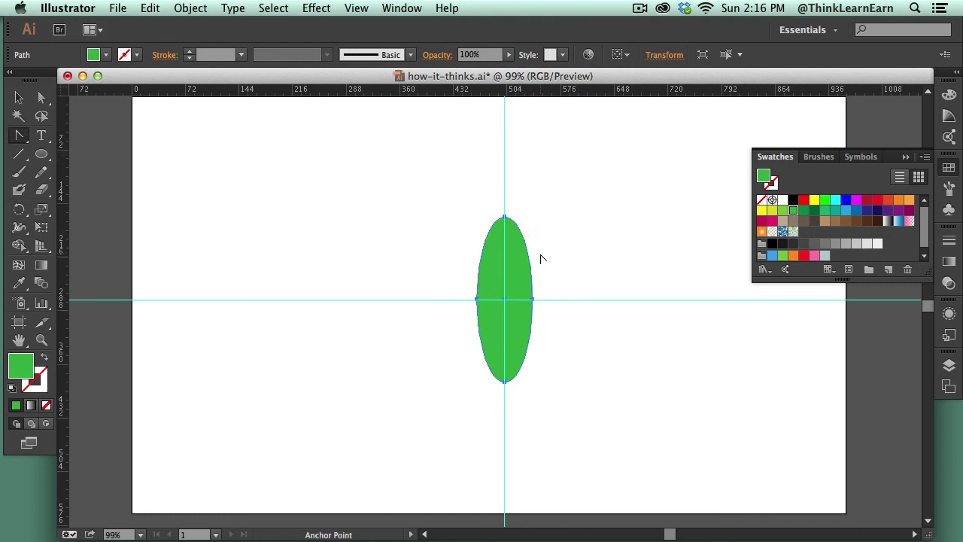
# Try to reshape the green ellipse by pulling its upper-right edge outward, and undo the change.
pyautogui.press('super')
pyautogui.click(533, 240)
pyautogui.moveTo(518, 247); pyautogui.dragTo(565, 226)
pyautogui.press('super+z')
# Convert the green ellipse's top and bottom anchor points to sharp corners with the Anchor Point tool to form a leaf shape.
pyautogui.hotkey('shift', 'c')
pyautogui.press('a')
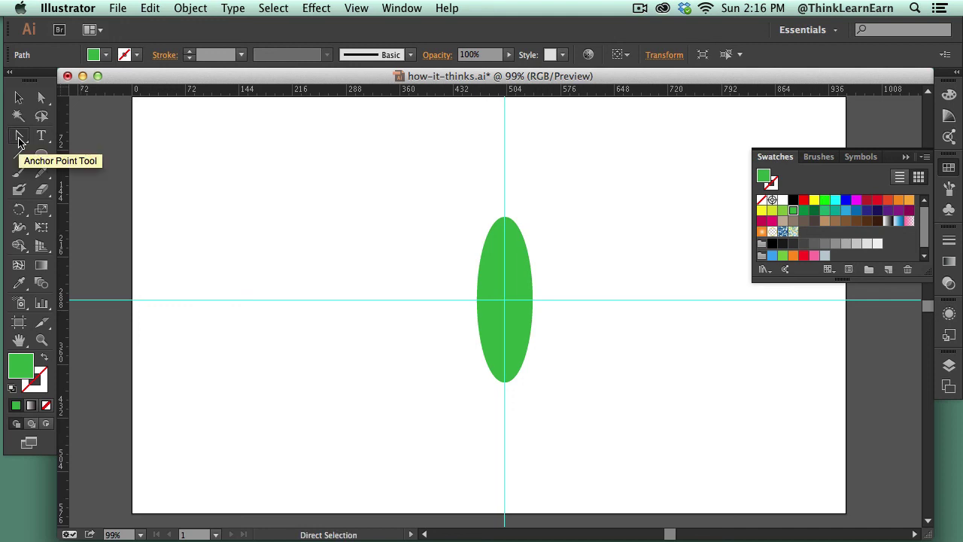
pyautogui.moveTo(20, 141); pyautogui.dragTo(88, 195)
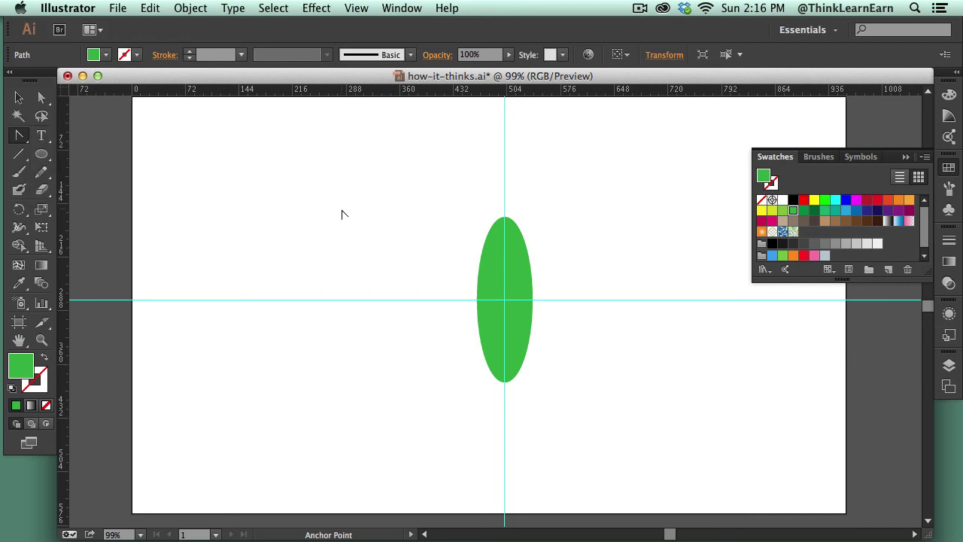
pyautogui.click(505, 218)
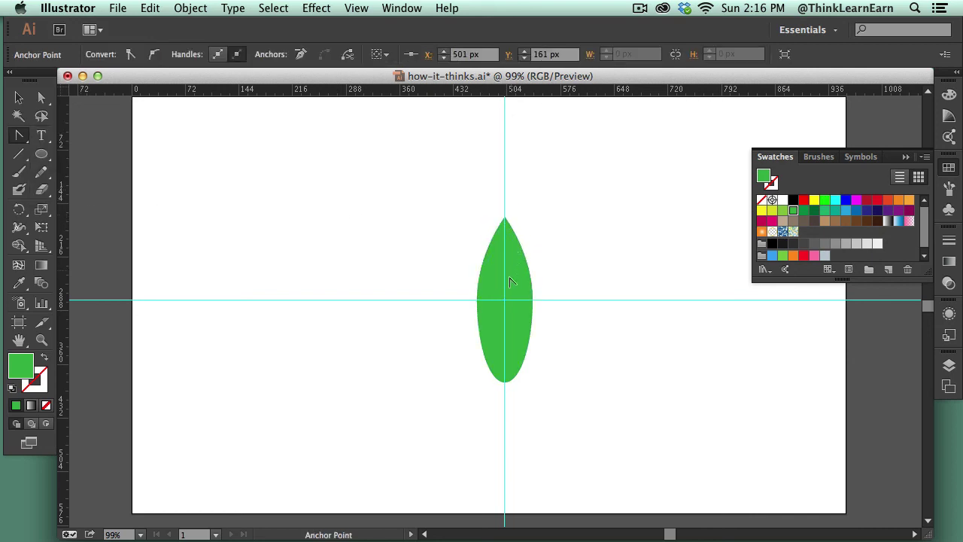
pyautogui.click(504, 381)
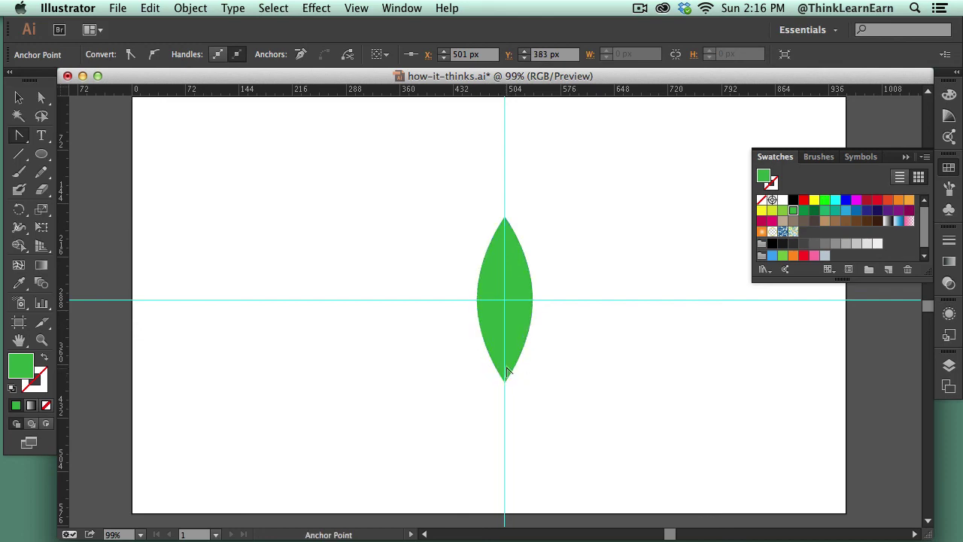